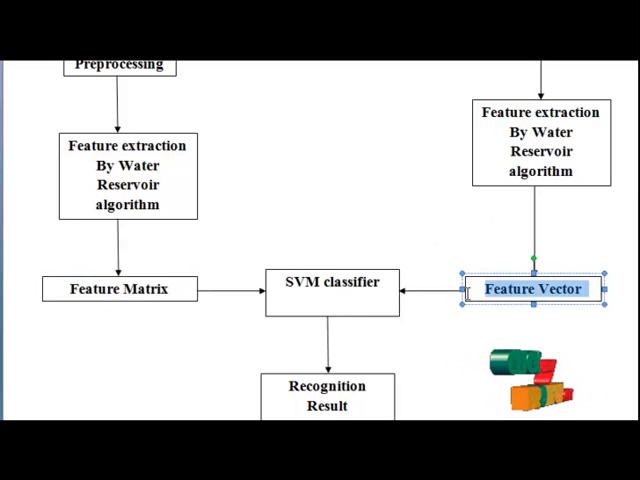
Run the main.m recognition script from the Current Folder.
left_click_drag(383, 284, 290, 283)
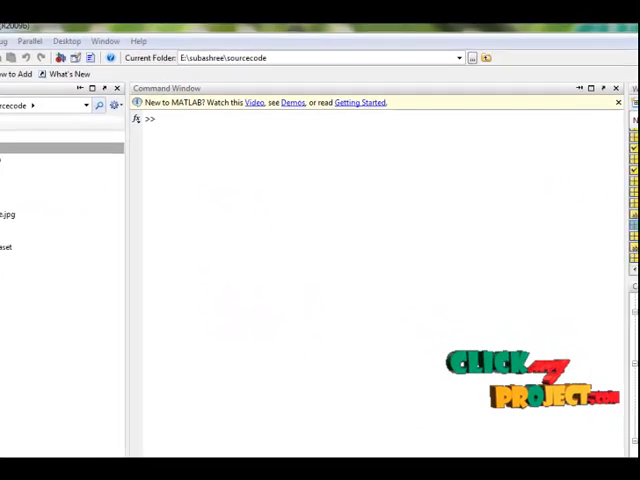
right_click(5, 160)
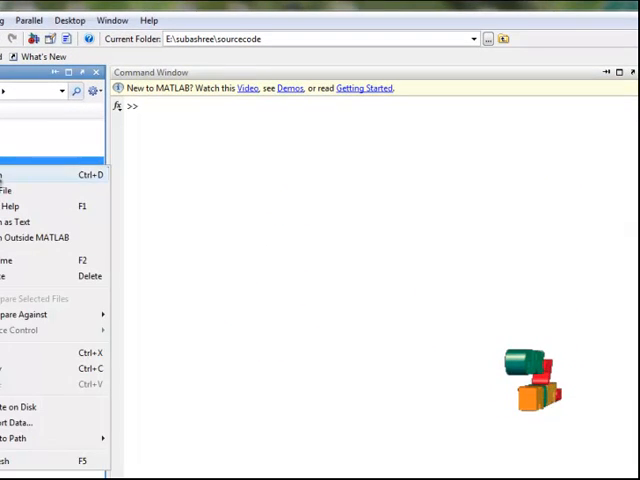
left_click(8, 195)
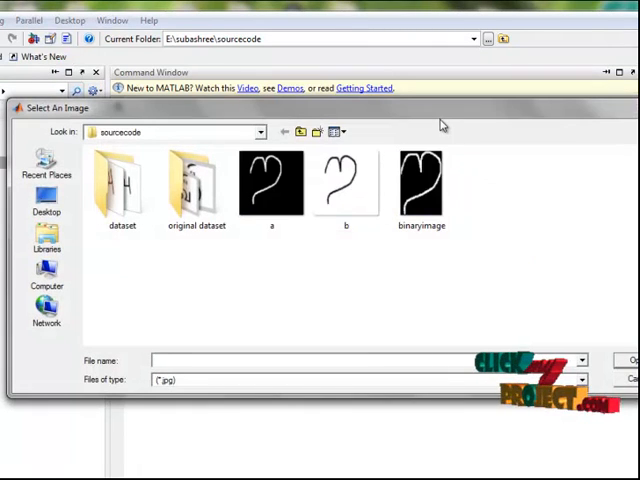
Load handwritten letter image 143 from the dataset folder as the test input.
double_click(122, 195)
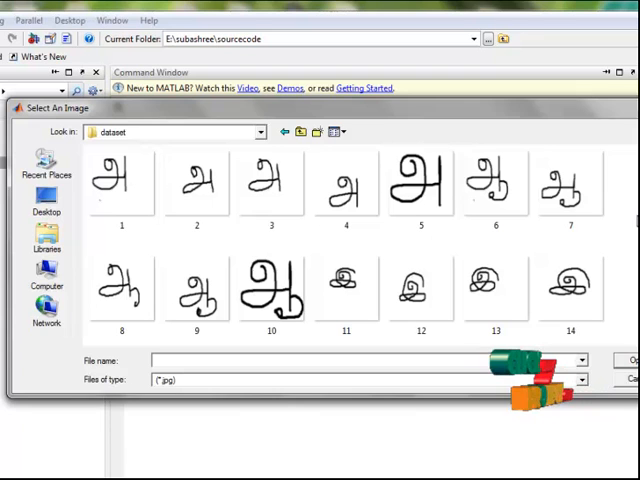
scroll(350, 250, "down", 1)
scroll(350, 250, "down", 5)
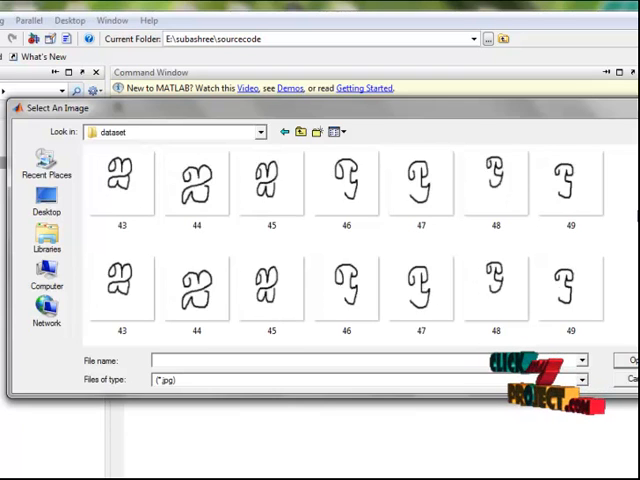
scroll(350, 250, "down", 2)
scroll(350, 250, "down", 1)
scroll(350, 250, "down", 1)
scroll(350, 250, "down", 2)
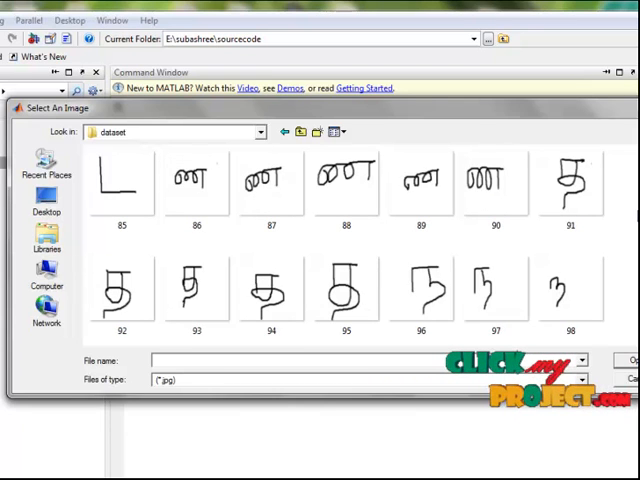
scroll(350, 250, "down", 1)
scroll(350, 250, "down", 1)
scroll(350, 250, "down", 2)
scroll(350, 250, "down", 1)
scroll(350, 250, "down", 2)
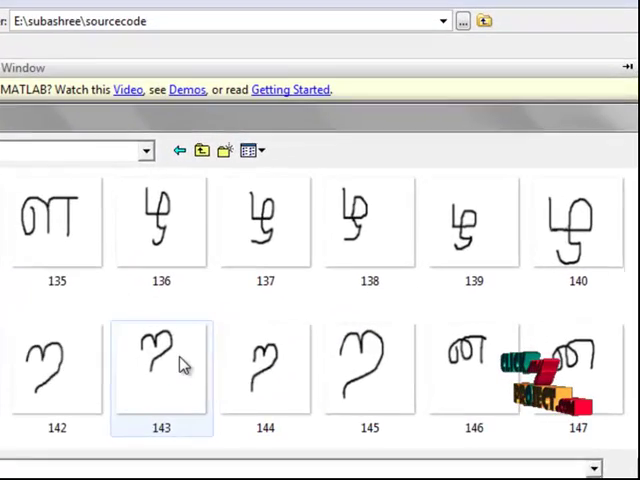
double_click(271, 285)
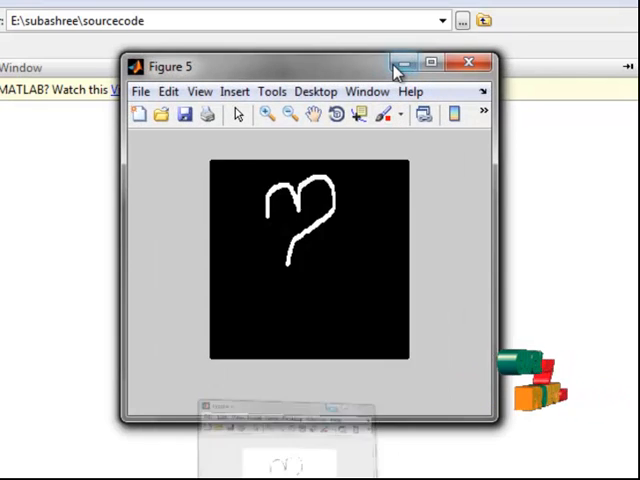
Hide the binary and processing figures and bring up the median-filtered noise-removal result.
left_click(400, 67)
left_click(396, 67)
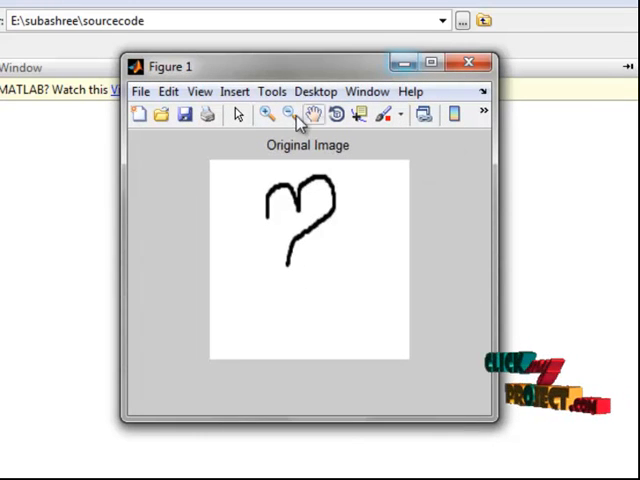
left_click_drag(320, 66, 200, 100)
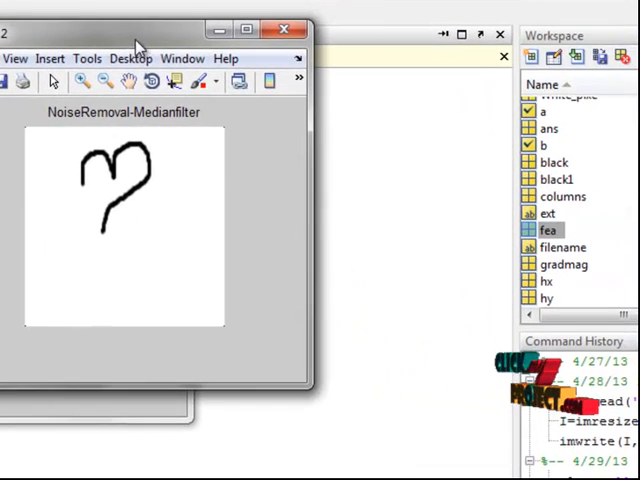
left_click_drag(140, 40, 396, 90)
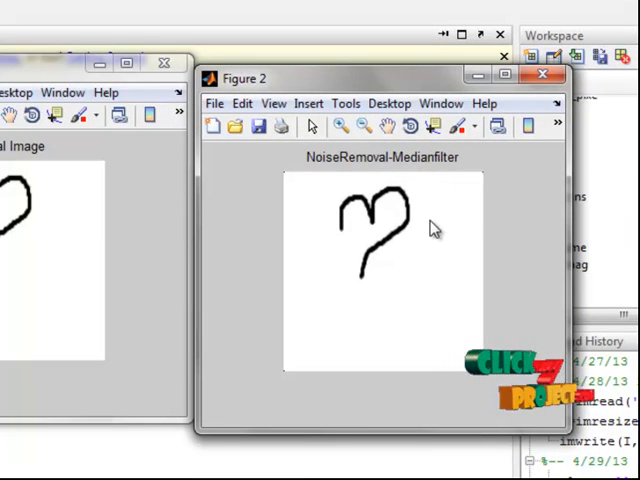
Close the noise-removal and binary image figures and hide the original image figure.
left_click(542, 78)
left_click(100, 64)
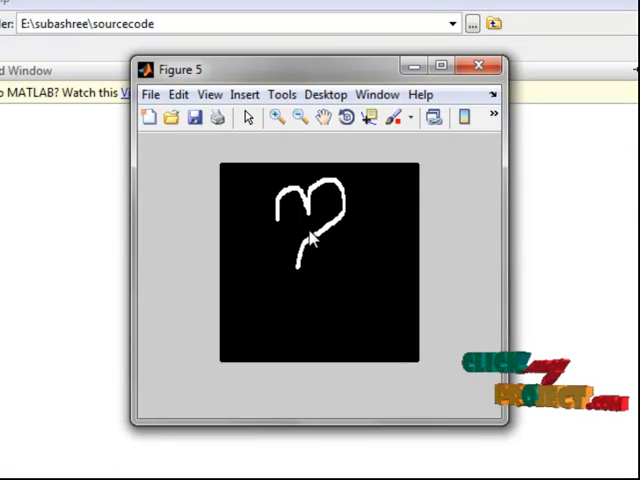
left_click(490, 68)
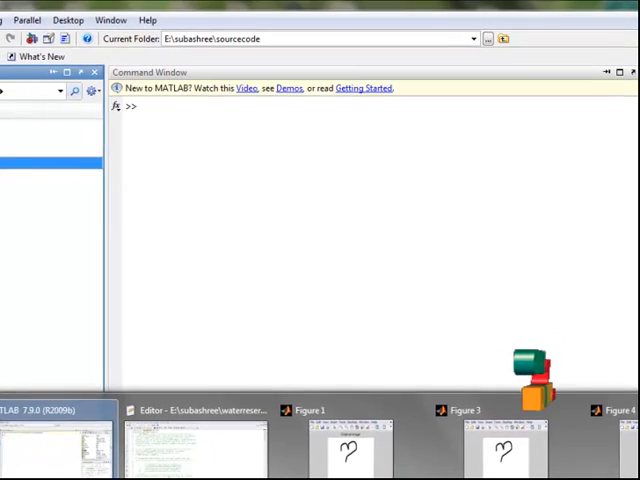
Close the dotted outline figure and inspect the 14-value feature vector fea in the Variable Editor.
left_click(607, 440)
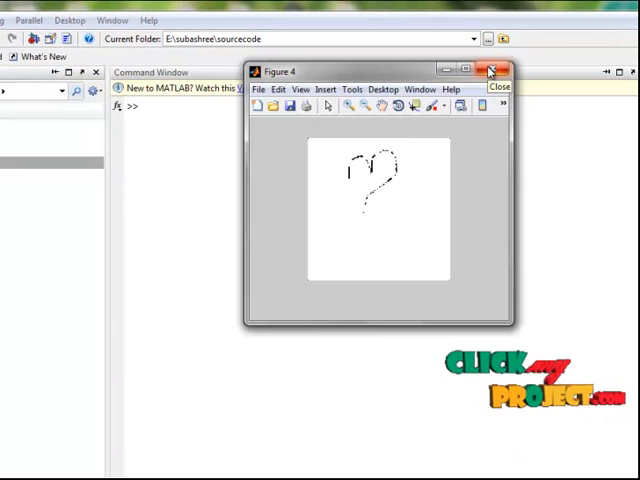
left_click(491, 71)
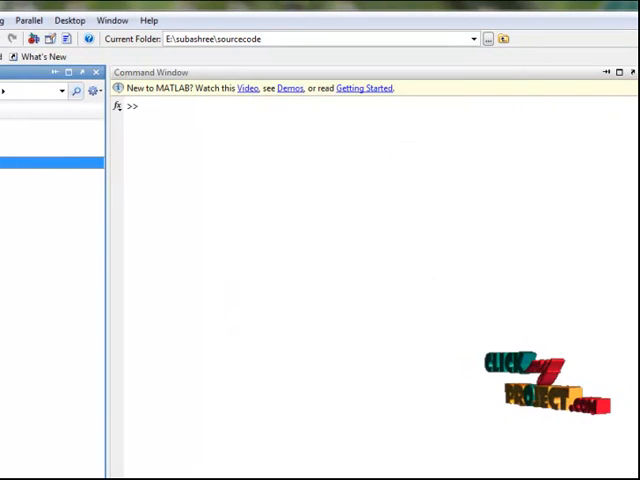
double_click(50, 163)
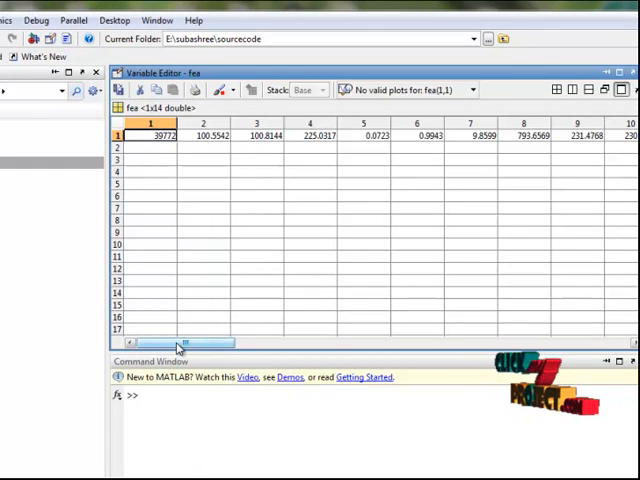
mouse_move(179, 344)
left_mouse_down()
mouse_move(265, 344)
mouse_move(167, 342)
left_mouse_up()
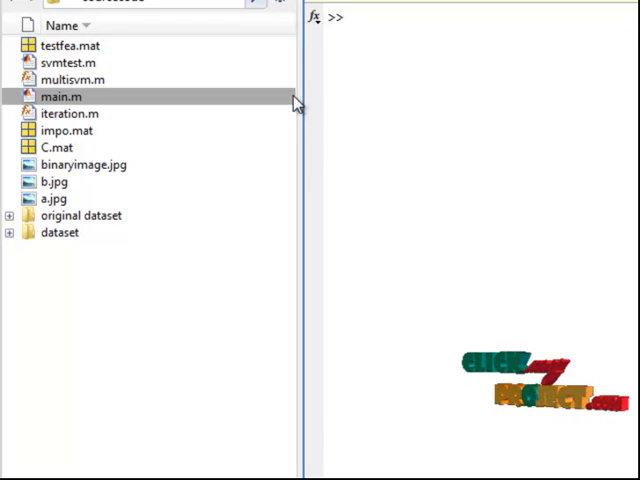
Run the svmtest.m script to classify the test letter as 'ya'.
left_click(92, 133)
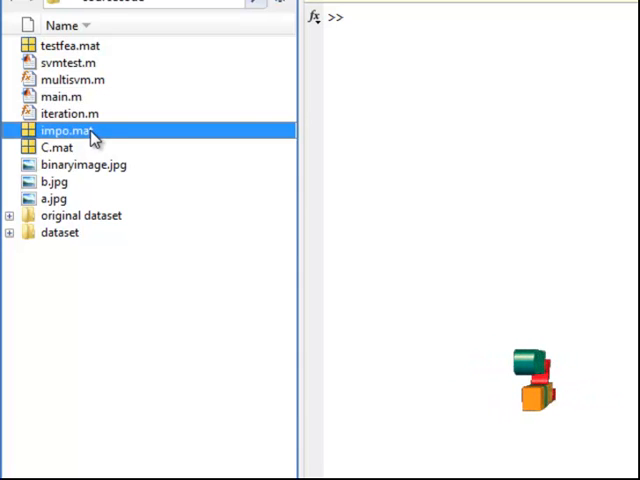
left_click(99, 66)
right_click(99, 68)
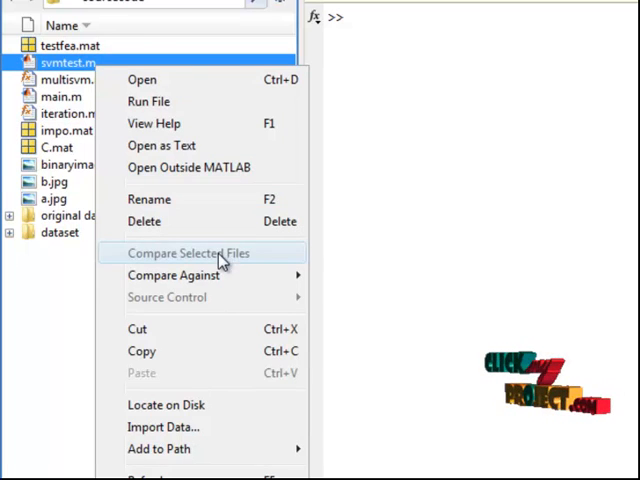
left_click(200, 103)
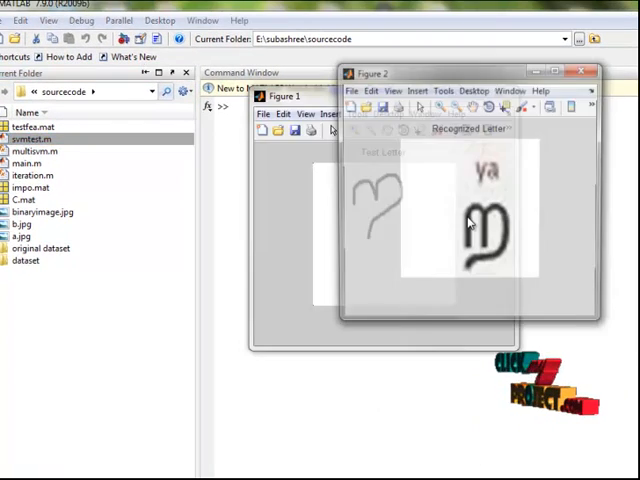
Move the test letter figure beside the recognized-letter 'ya' figure for comparison.
left_click(314, 96)
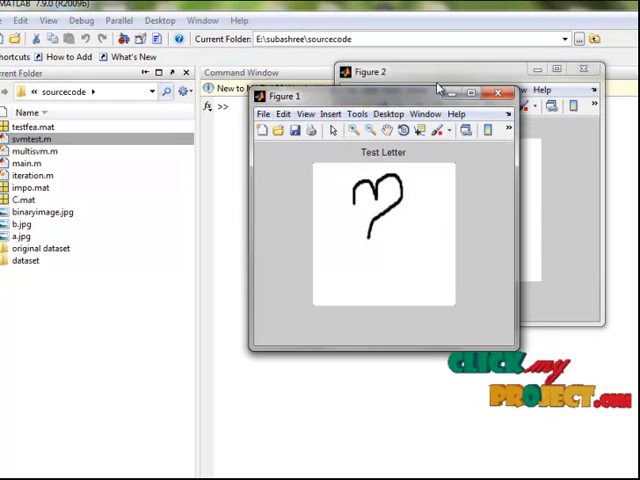
left_click_drag(437, 93, 200, 108)
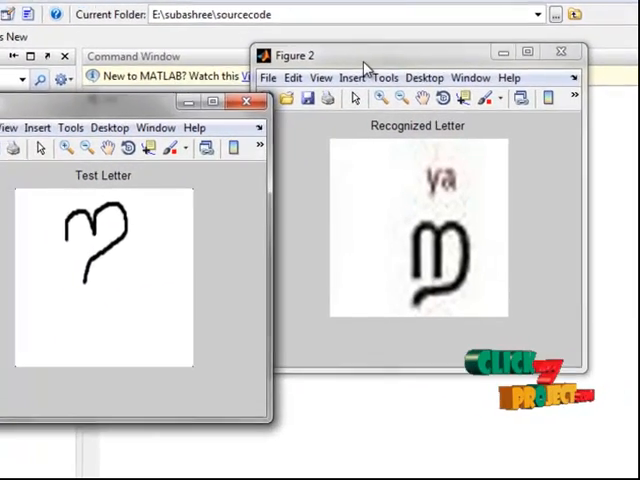